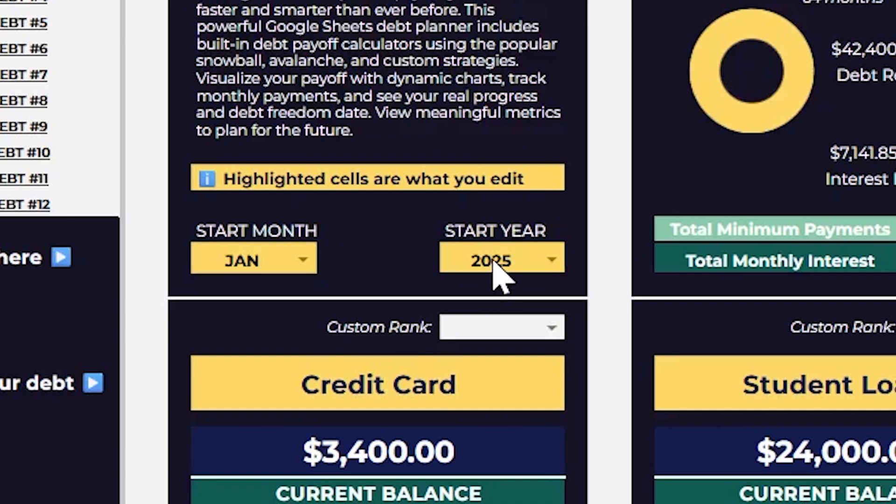
Examine the Credit Card debt's name and its interest rate, minimum monthly payment, starting balance and credit limit inputs.
{"action": "left_click", "coordinate": [327, 394]}
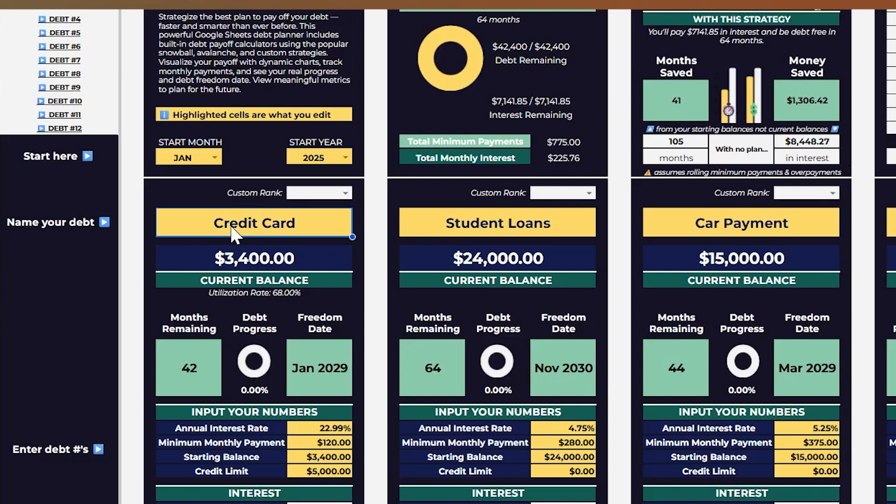
{"action": "scroll", "coordinate": [228, 231], "scroll_direction": "down", "scroll_amount": 5}
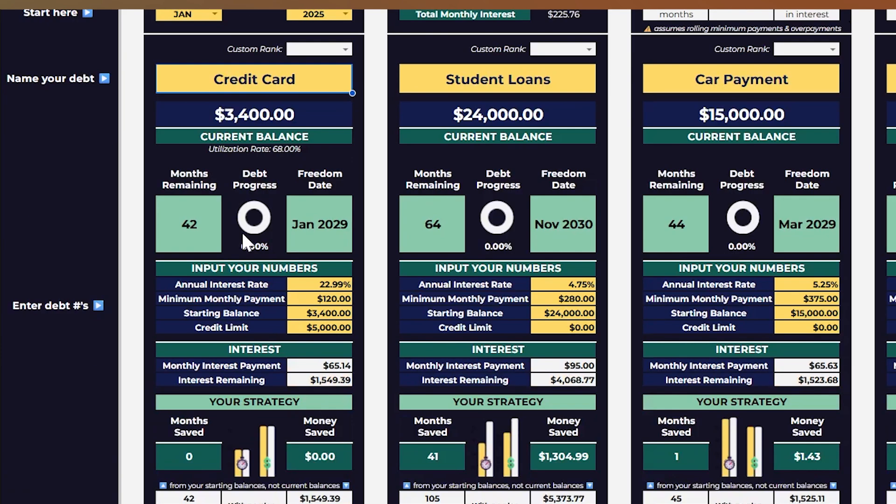
{"action": "left_click", "coordinate": [332, 214]}
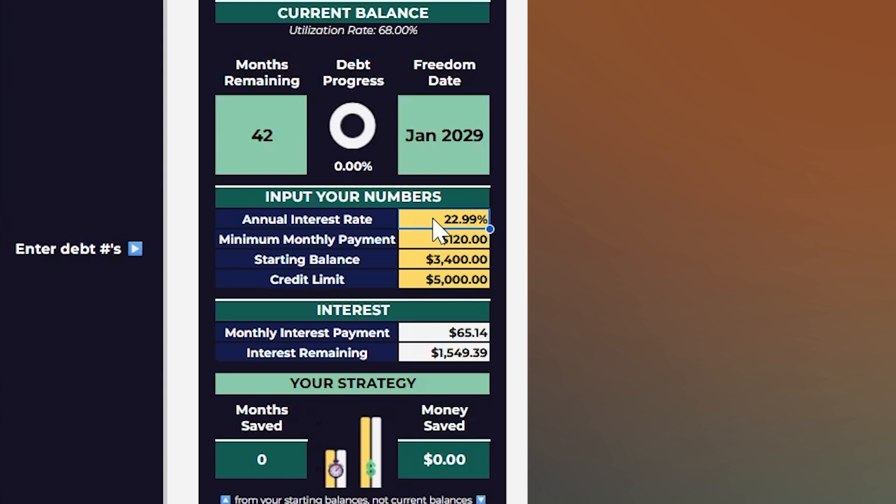
{"action": "left_click", "coordinate": [481, 244]}
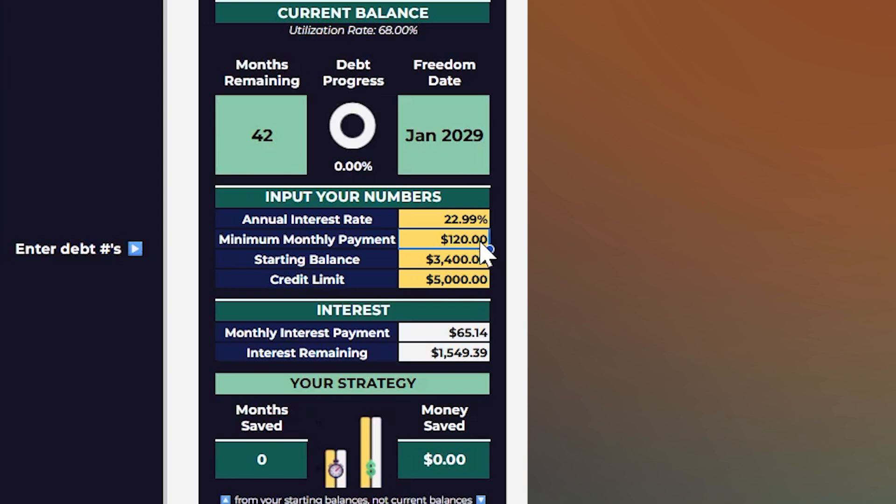
{"action": "left_click", "coordinate": [485, 260]}
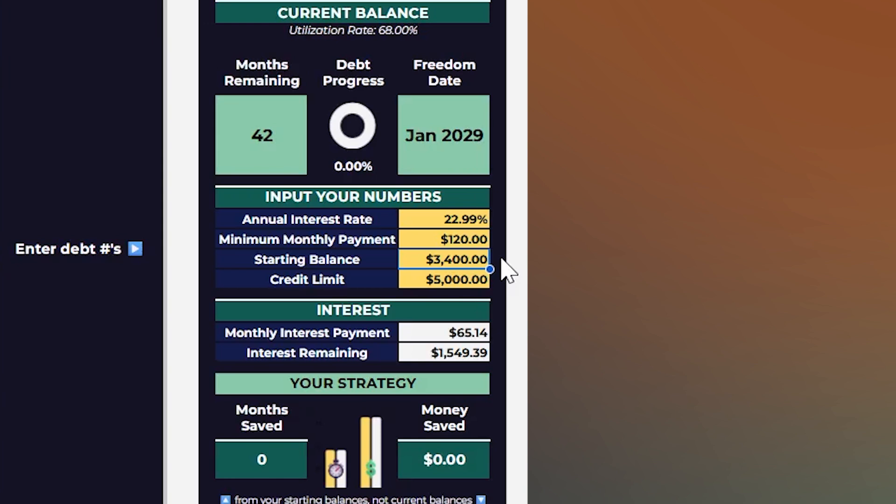
{"action": "left_click", "coordinate": [458, 281]}
{"action": "scroll", "coordinate": [460, 309], "scroll_direction": "up", "scroll_amount": 2}
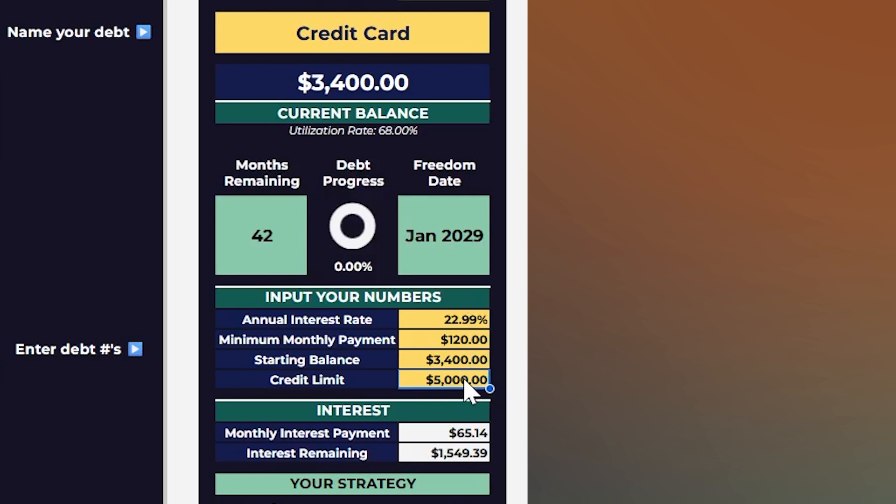
{"action": "left_click_drag", "start_coordinate": [458, 321], "coordinate": [486, 394]}
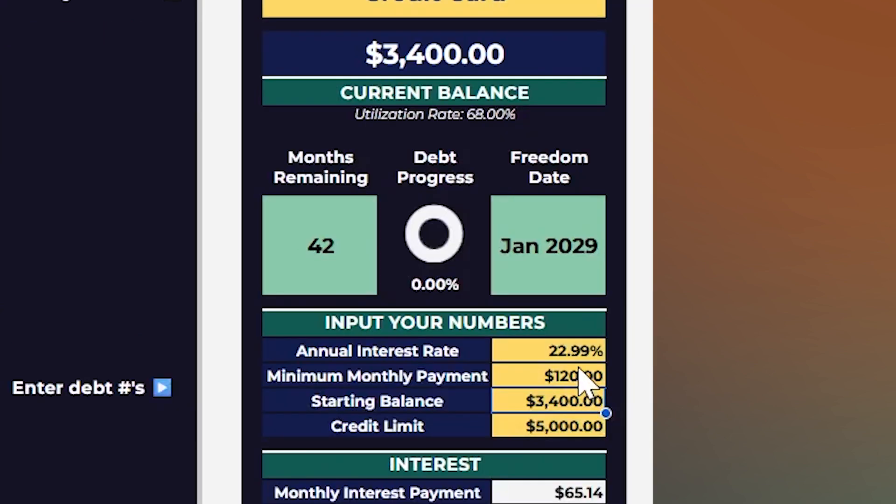
{"action": "scroll", "coordinate": [471, 383], "scroll_direction": "down", "scroll_amount": 5}
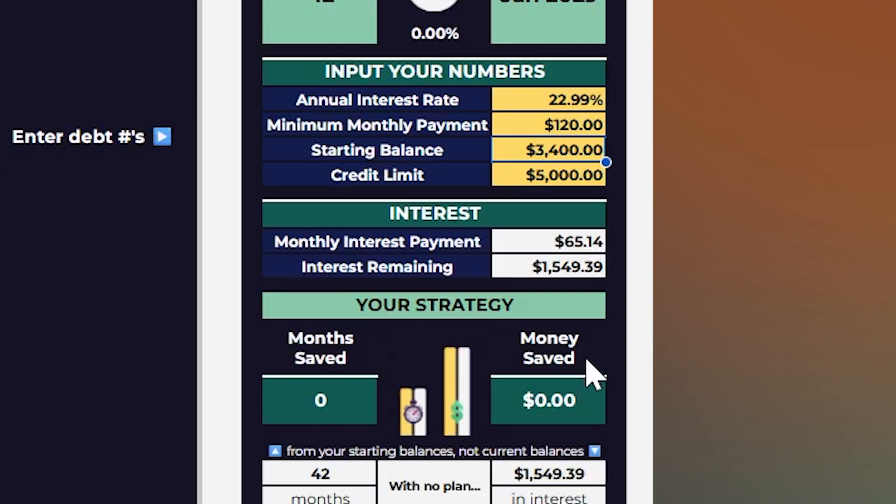
Log a balance change of -150 for Jan 2025 in the Credit Card debt log.
{"action": "scroll", "coordinate": [593, 374], "scroll_direction": "down", "scroll_amount": 4}
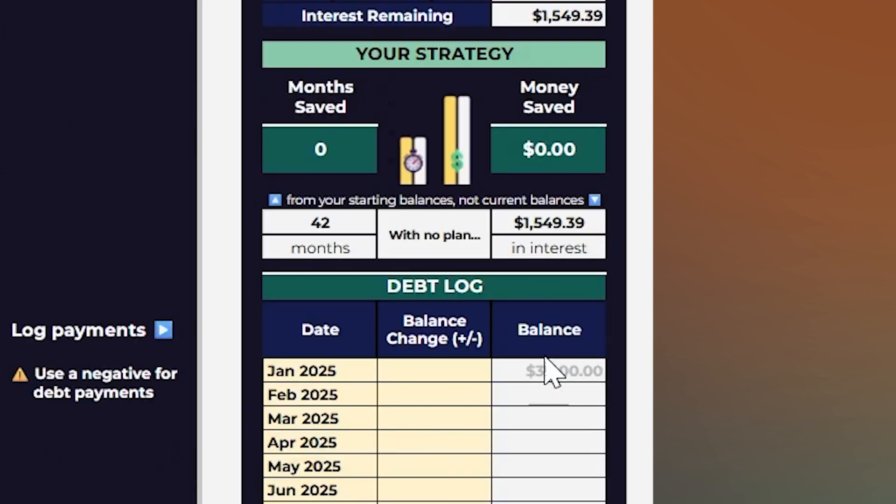
{"action": "scroll", "coordinate": [466, 350], "scroll_direction": "down", "scroll_amount": 2}
{"action": "left_click", "coordinate": [485, 250]}
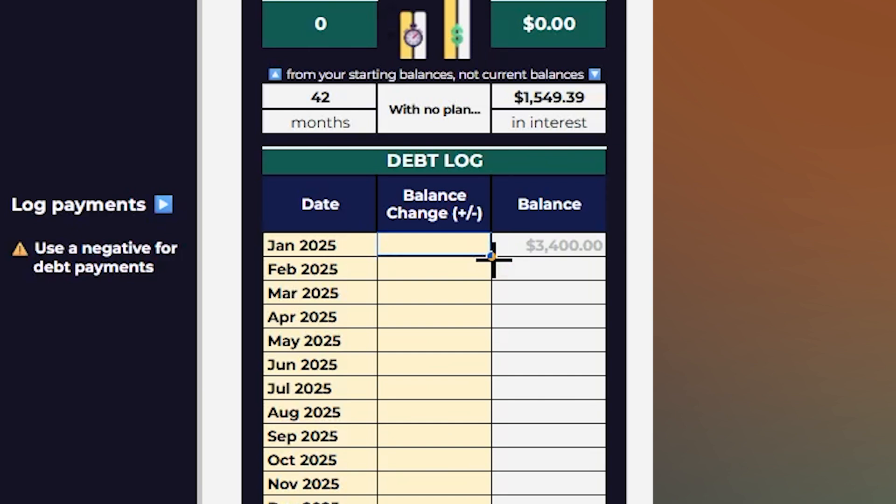
{"action": "left_click", "coordinate": [346, 254]}
{"action": "left_click", "coordinate": [422, 252]}
{"action": "type", "text": "-150"}
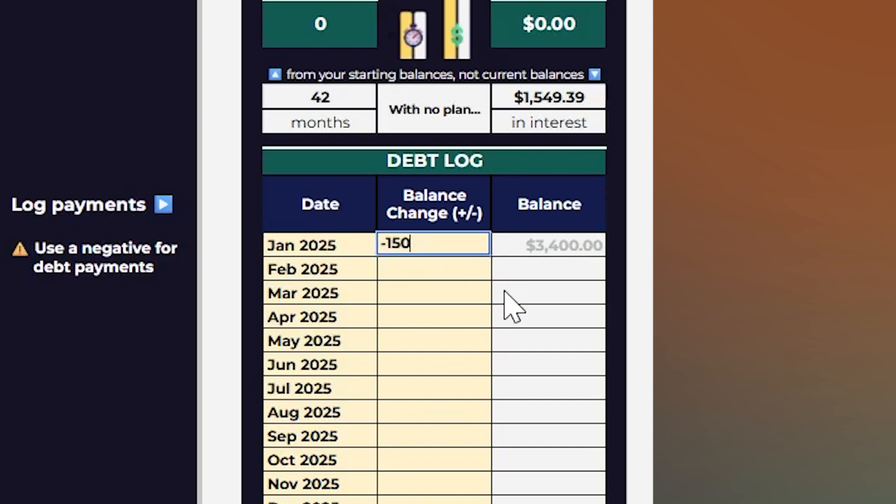
{"action": "key", "text": "Return"}
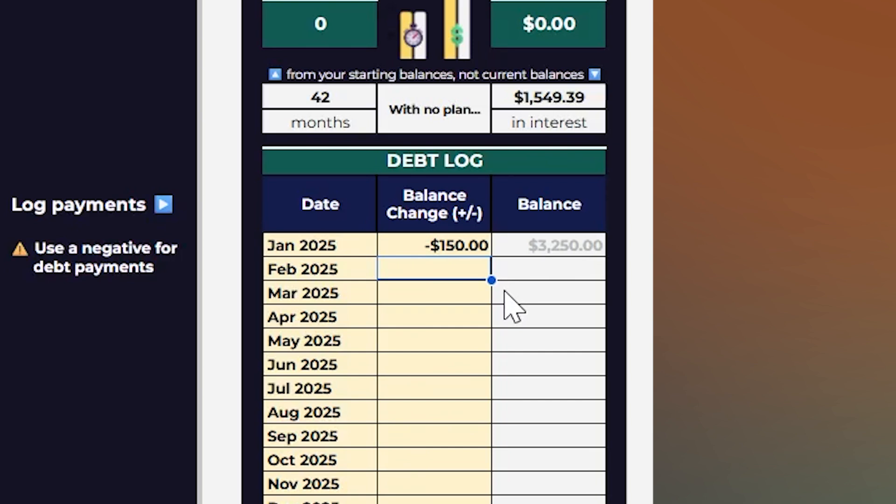
Try a balance change of 150 for Feb 2025 and check the Credit Card's months remaining, freedom date and current balance.
{"action": "type", "text": "150"}
{"action": "key", "text": "Return"}
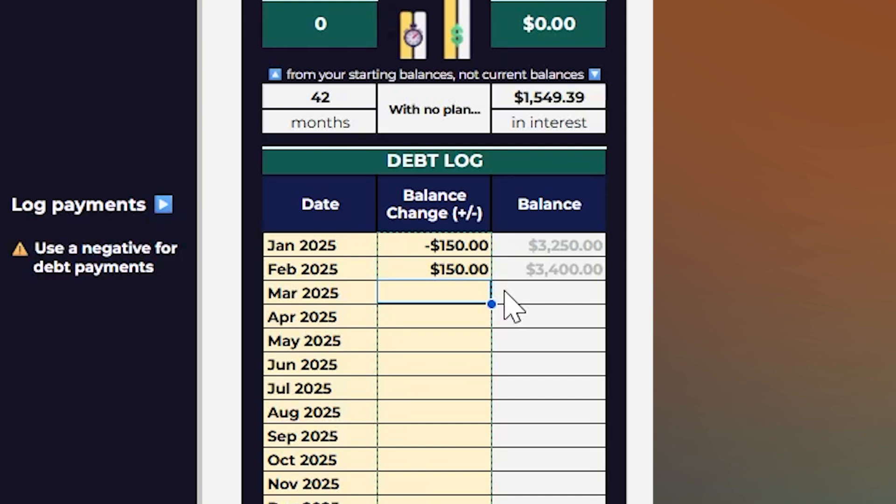
{"action": "scroll", "coordinate": [505, 292], "scroll_direction": "up", "scroll_amount": 10}
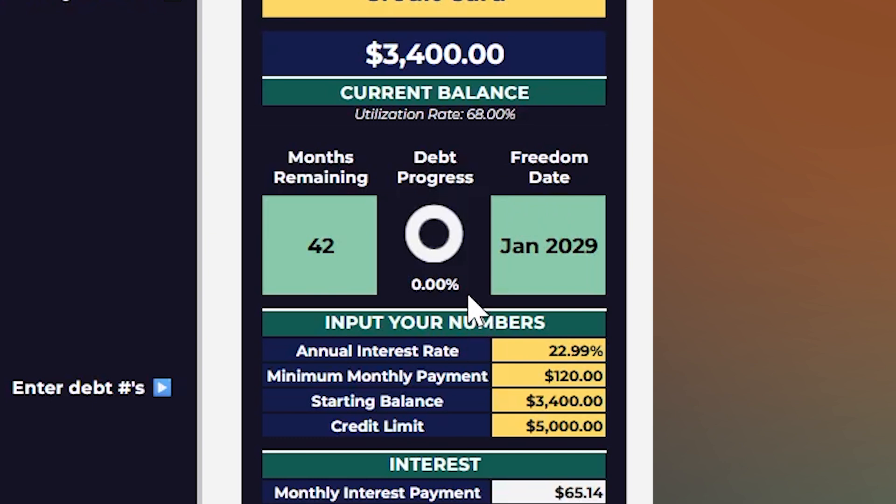
{"action": "left_click", "coordinate": [336, 243]}
{"action": "left_click", "coordinate": [567, 247]}
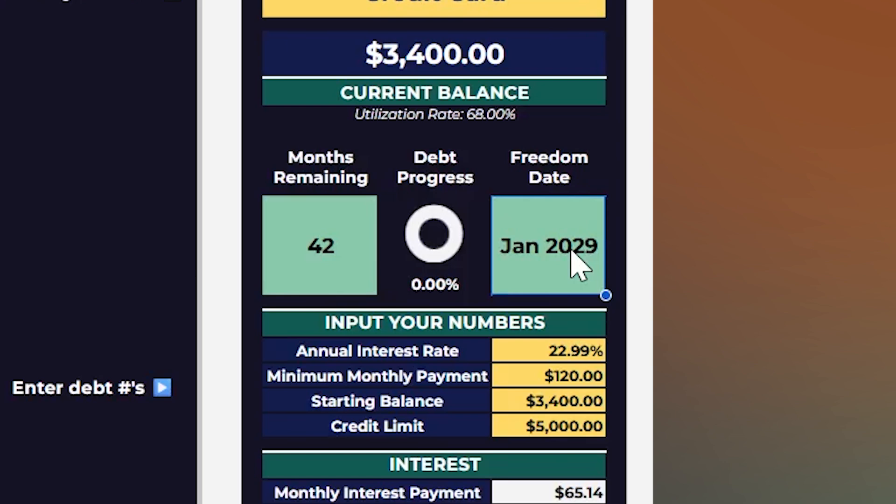
{"action": "left_click", "coordinate": [462, 54]}
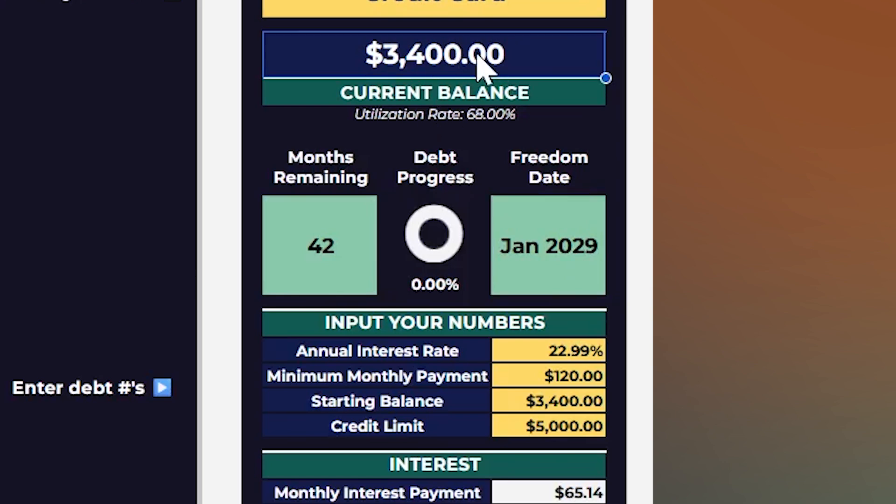
{"action": "scroll", "coordinate": [486, 110], "scroll_direction": "down", "scroll_amount": 5}
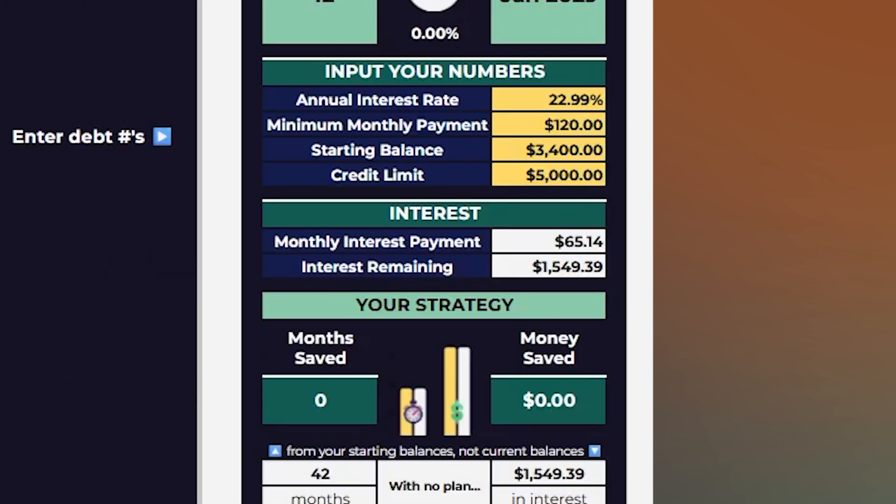
Review the Credit Card's balance and debt progress, along with its monthly interest payment and interest remaining.
{"action": "scroll", "coordinate": [434, 252], "scroll_direction": "up", "scroll_amount": 7}
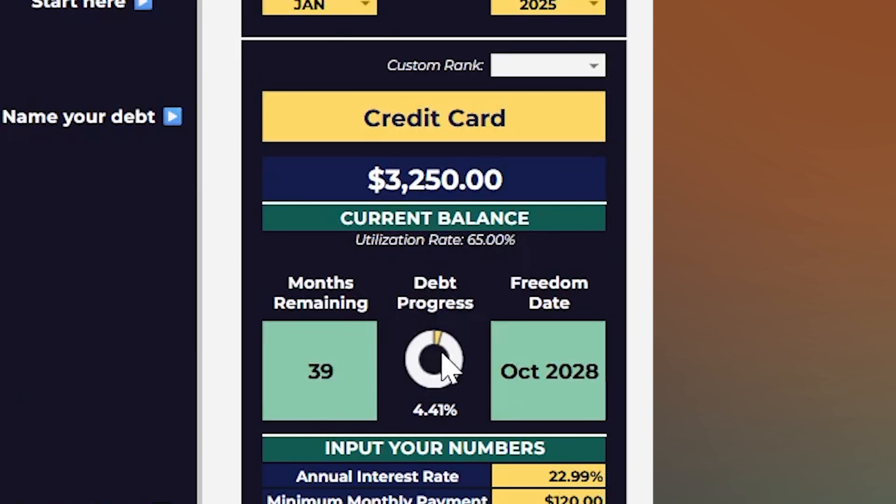
{"action": "scroll", "coordinate": [446, 364], "scroll_direction": "down", "scroll_amount": 5}
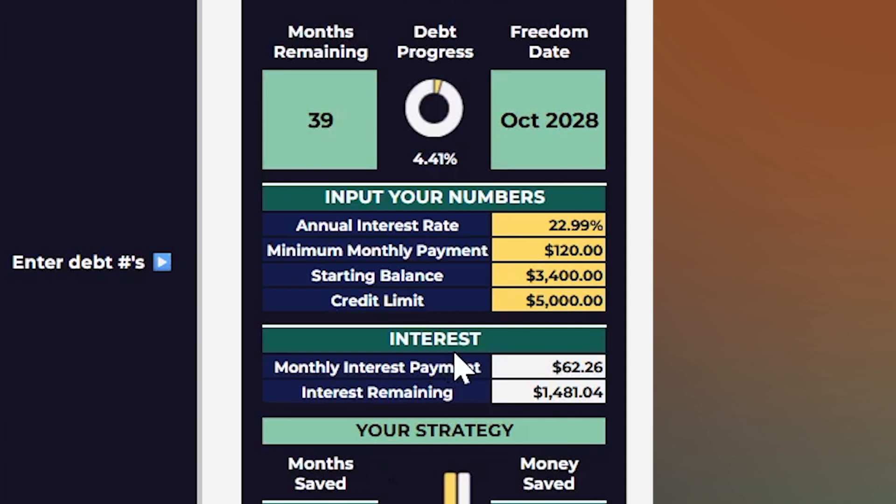
{"action": "left_click", "coordinate": [486, 346]}
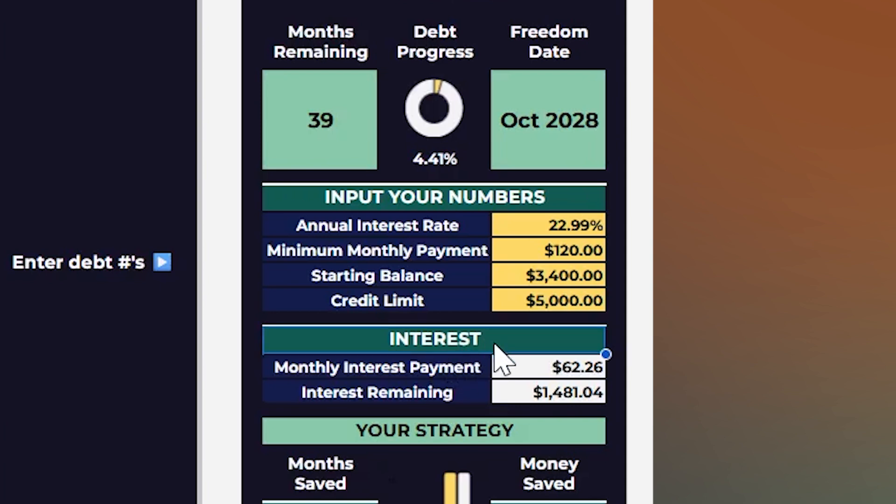
{"action": "left_click", "coordinate": [543, 373]}
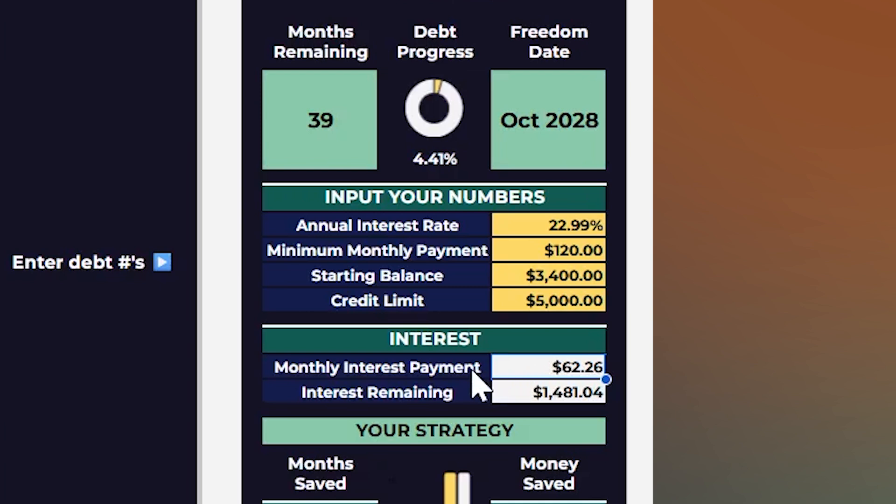
{"action": "left_click", "coordinate": [507, 386]}
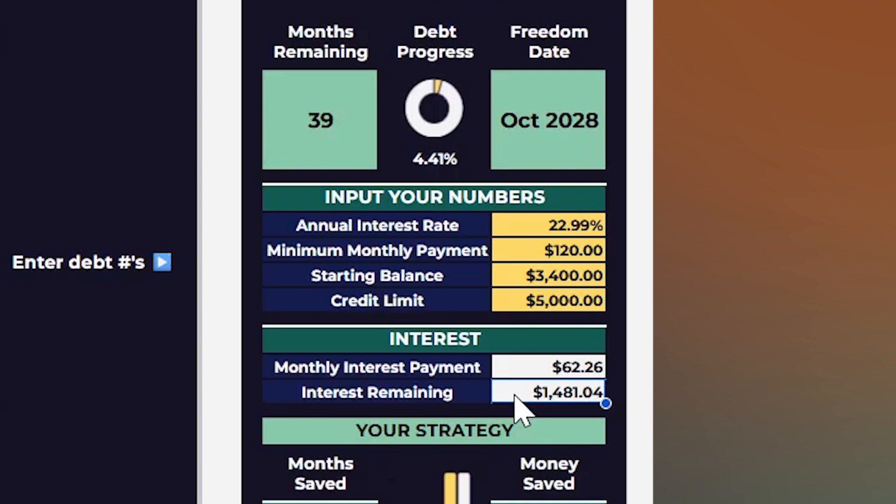
Compare the Credit Card's strategy savings and no-plan months and interest with its months remaining.
{"action": "left_click", "coordinate": [537, 438]}
{"action": "scroll", "coordinate": [523, 318], "scroll_direction": "down", "scroll_amount": 3}
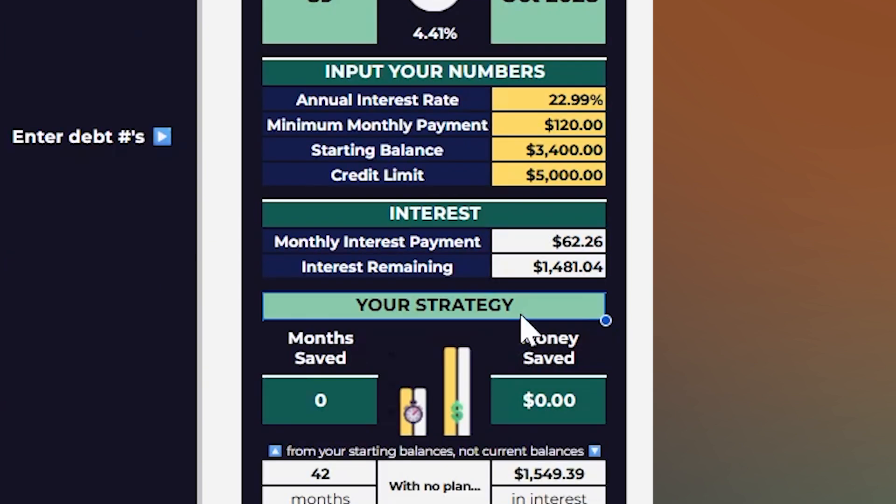
{"action": "left_click_drag", "start_coordinate": [523, 322], "coordinate": [587, 490]}
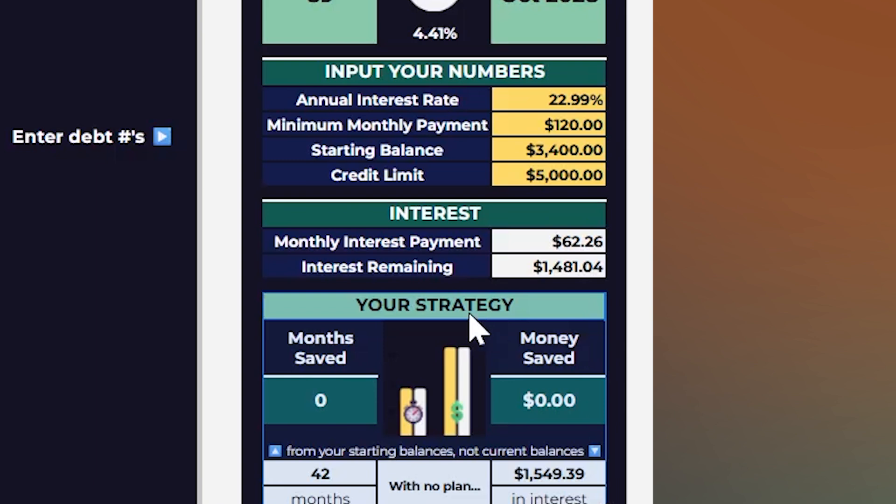
{"action": "left_click", "coordinate": [358, 482]}
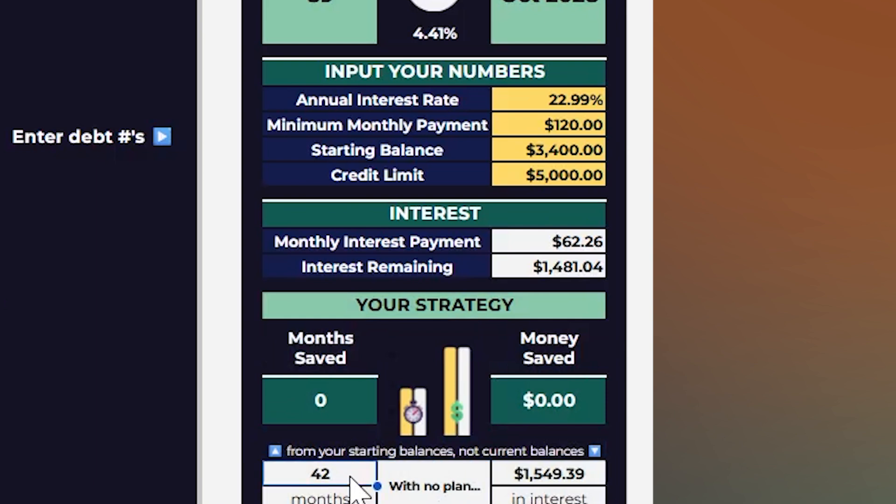
{"action": "left_click", "coordinate": [579, 480]}
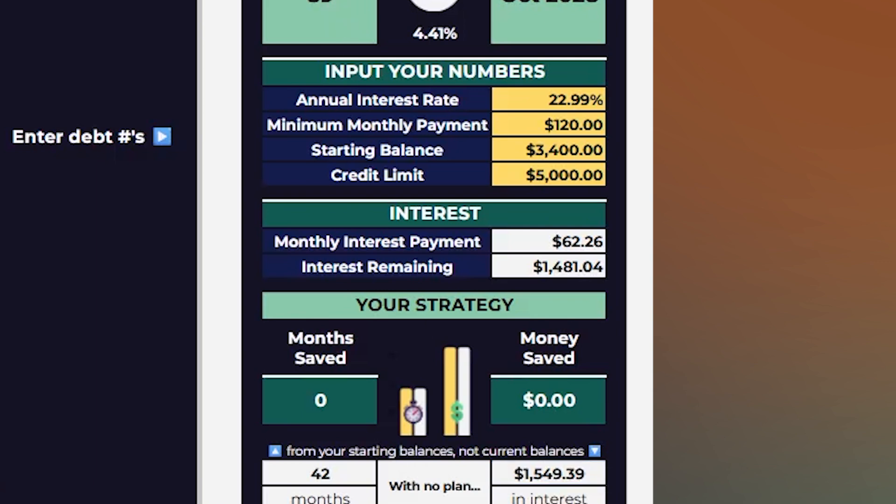
{"action": "left_click_drag", "start_coordinate": [320, 477], "coordinate": [569, 496]}
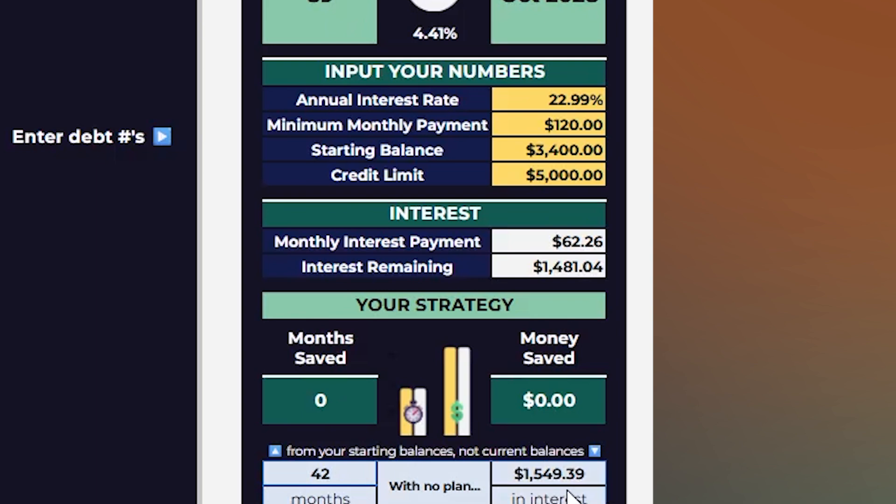
{"action": "scroll", "coordinate": [514, 495], "scroll_direction": "up", "scroll_amount": 3}
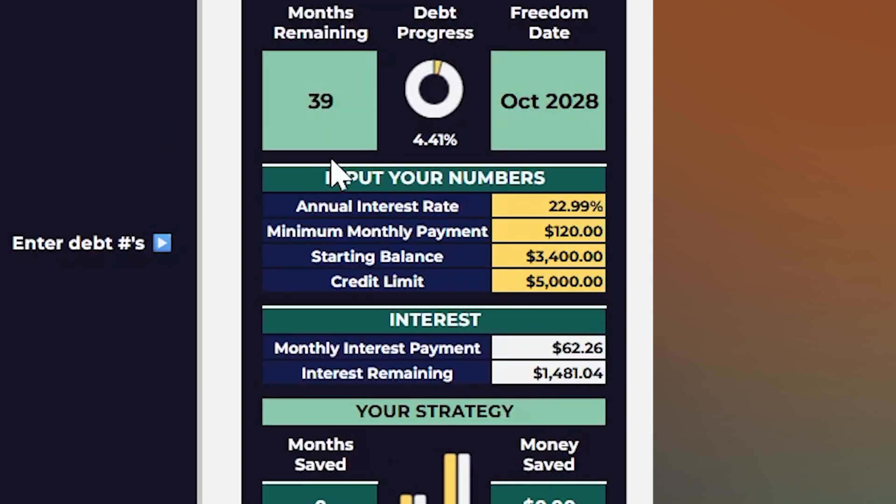
{"action": "left_click", "coordinate": [348, 117]}
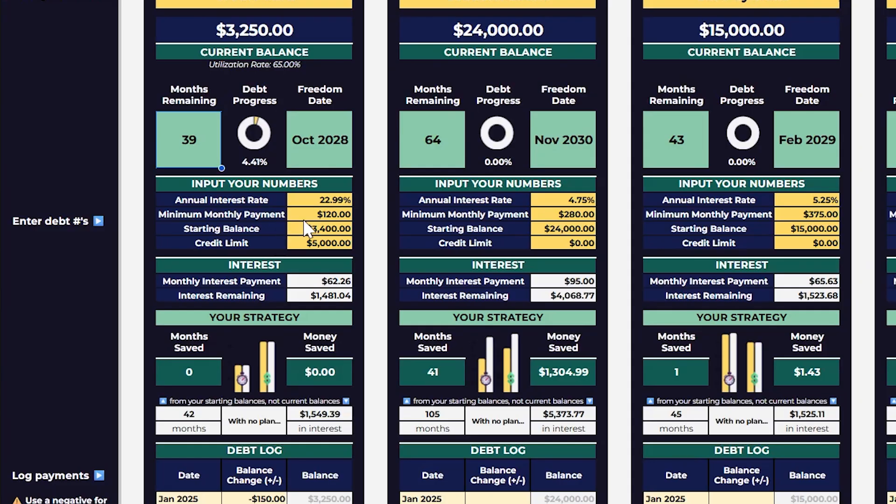
Review the names and input numbers of the Student Loans and Car Payment debts.
{"action": "scroll", "coordinate": [315, 219], "scroll_direction": "up", "scroll_amount": 2}
{"action": "left_click", "coordinate": [573, 78]}
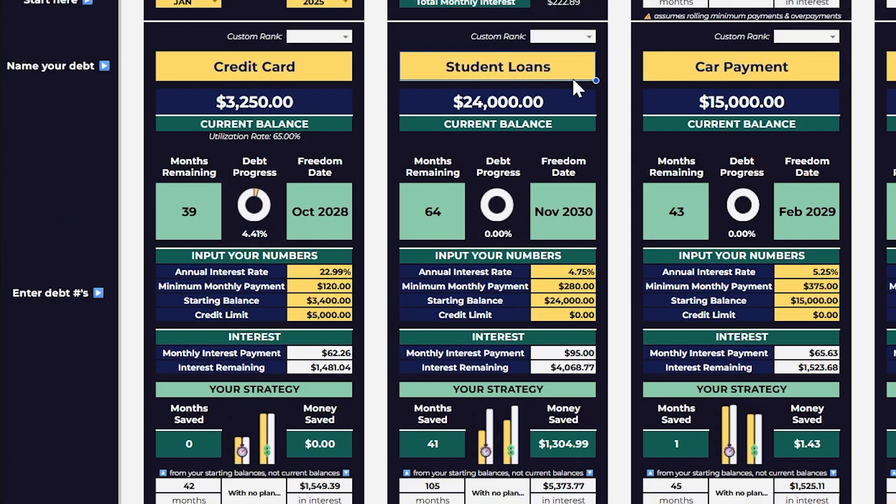
{"action": "left_click", "coordinate": [683, 71]}
{"action": "scroll", "coordinate": [725, 150], "scroll_direction": "down", "scroll_amount": 2}
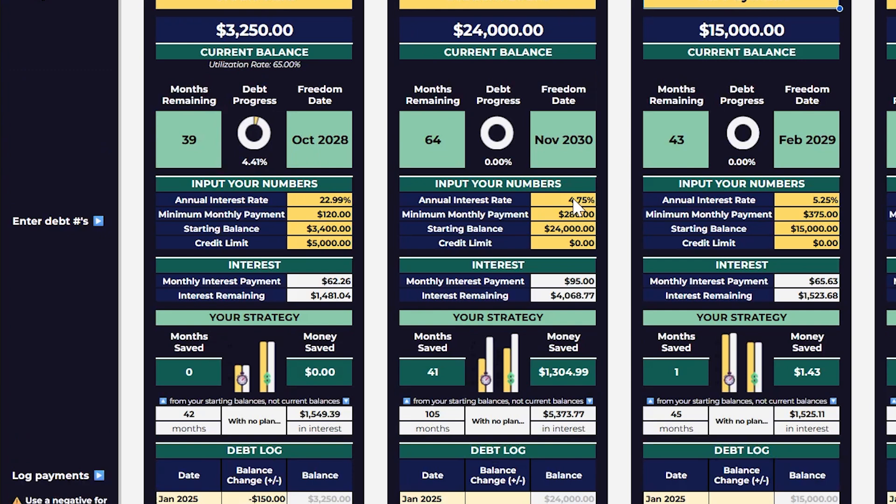
{"action": "left_click_drag", "start_coordinate": [580, 200], "coordinate": [579, 244]}
{"action": "left_click_drag", "start_coordinate": [813, 201], "coordinate": [814, 209]}
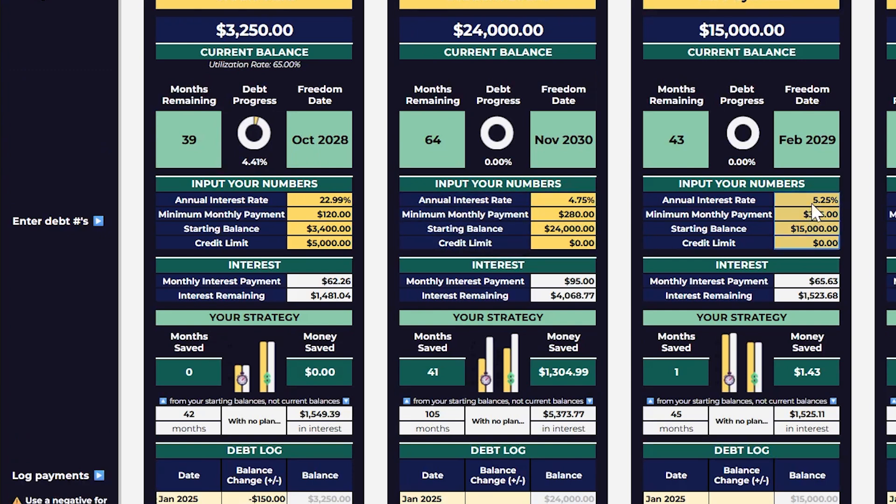